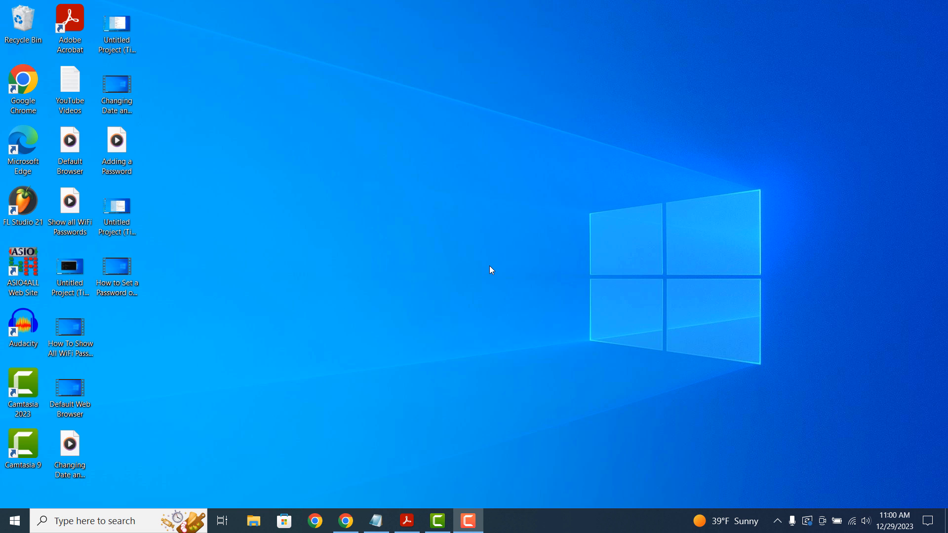
# Search Windows for 'Password' and open the Change your password result in Settings.
pyautogui.click(110, 521)
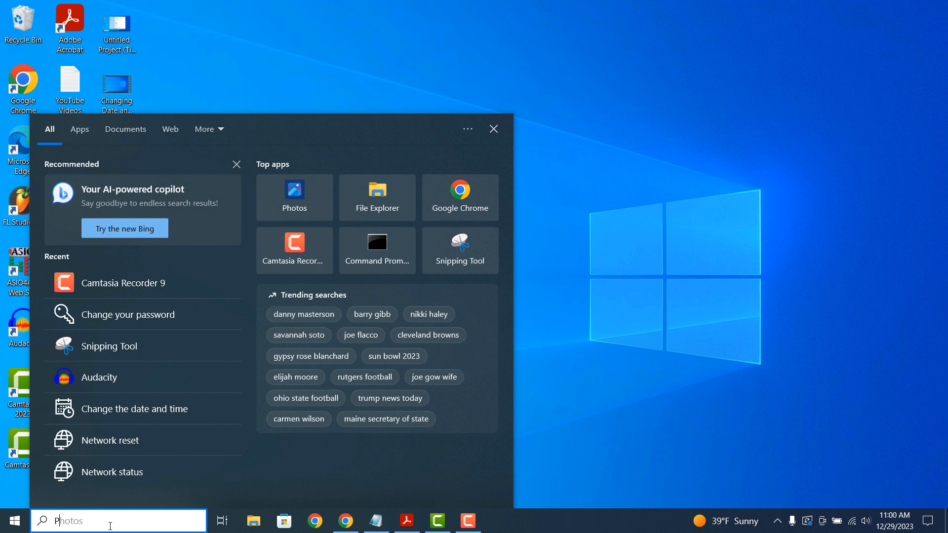
pyautogui.write('Password')
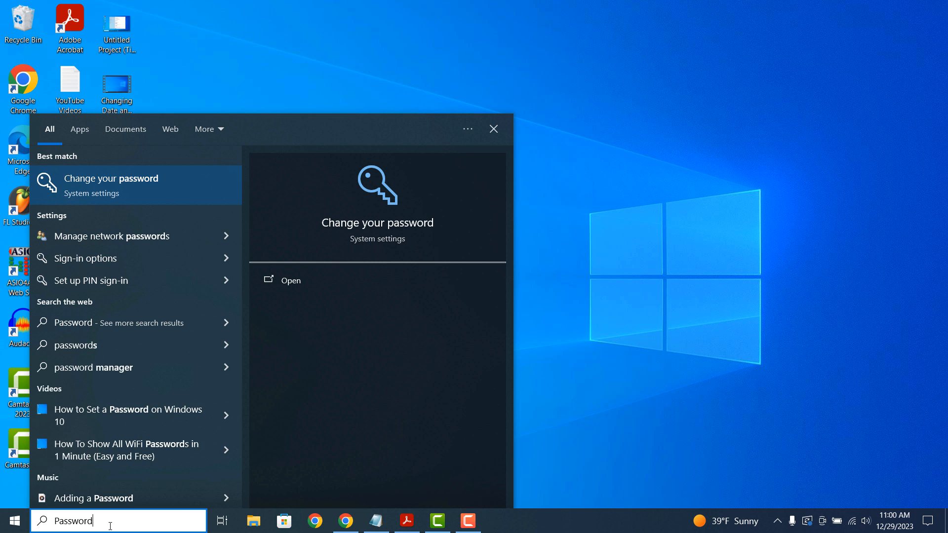
pyautogui.click(138, 183)
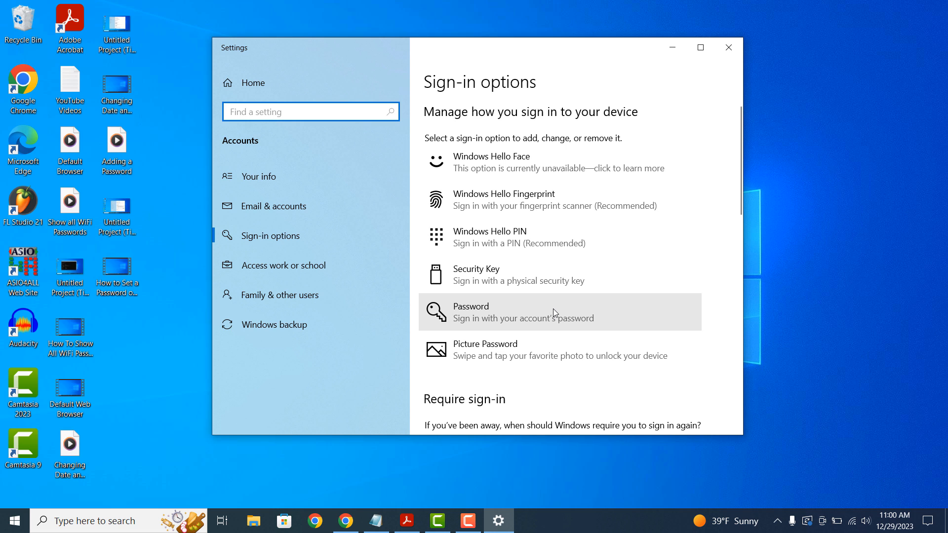
# Expand the Password entry on the Sign-in options page.
pyautogui.click(554, 309)
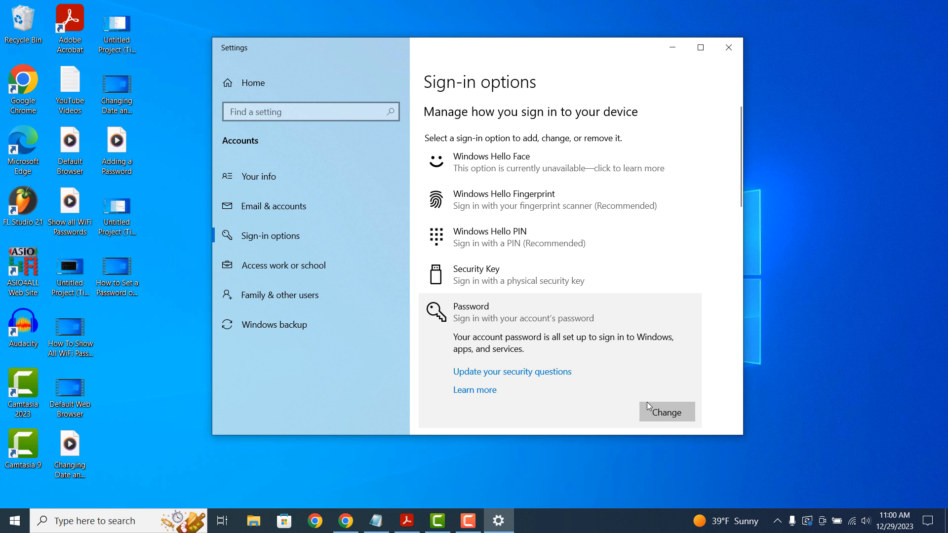
# Start Change, confirm the current password and continue to the new-password fields.
pyautogui.click(666, 413)
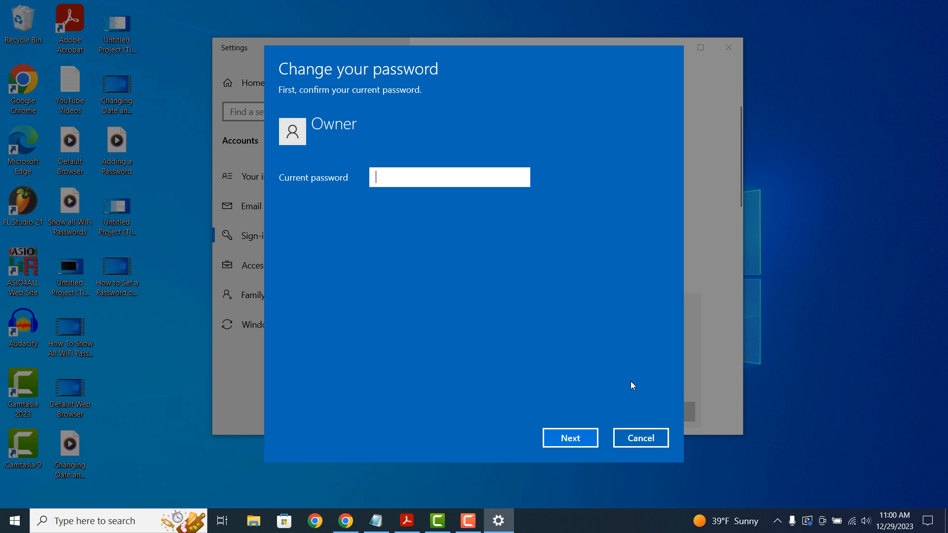
pyautogui.write('•••••••••')
pyautogui.click(570, 438)
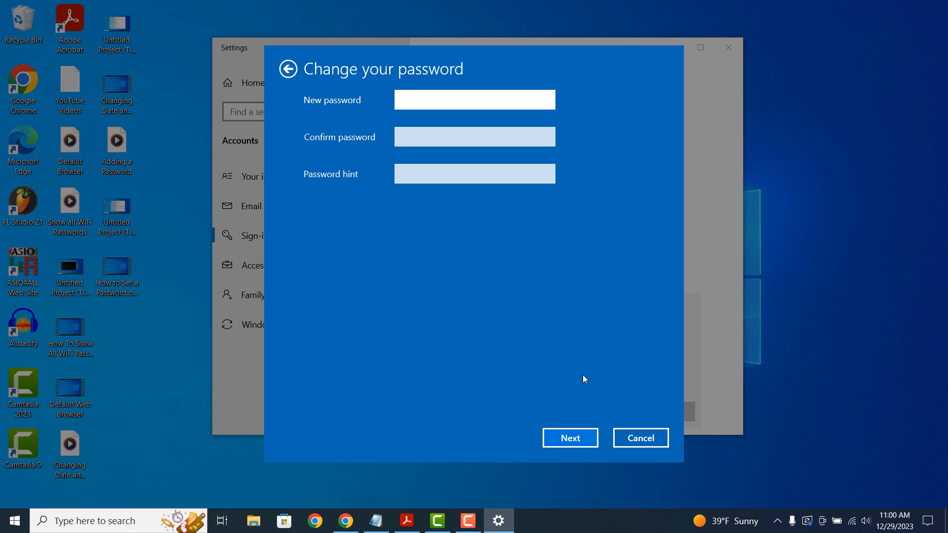
# Continue with New password, Confirm password and hint all left blank.
pyautogui.click(567, 437)
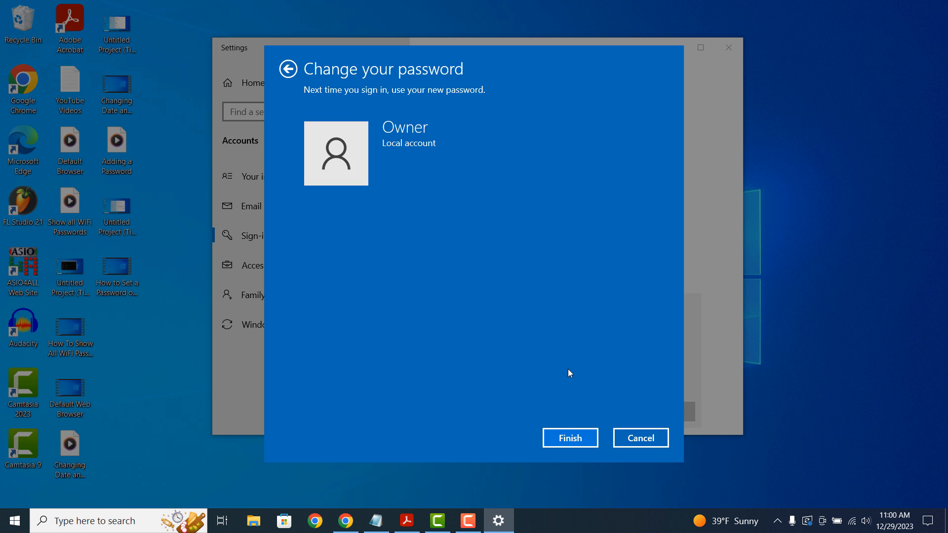
# Finish the change so Password reports no password, then close Settings.
pyautogui.click(569, 438)
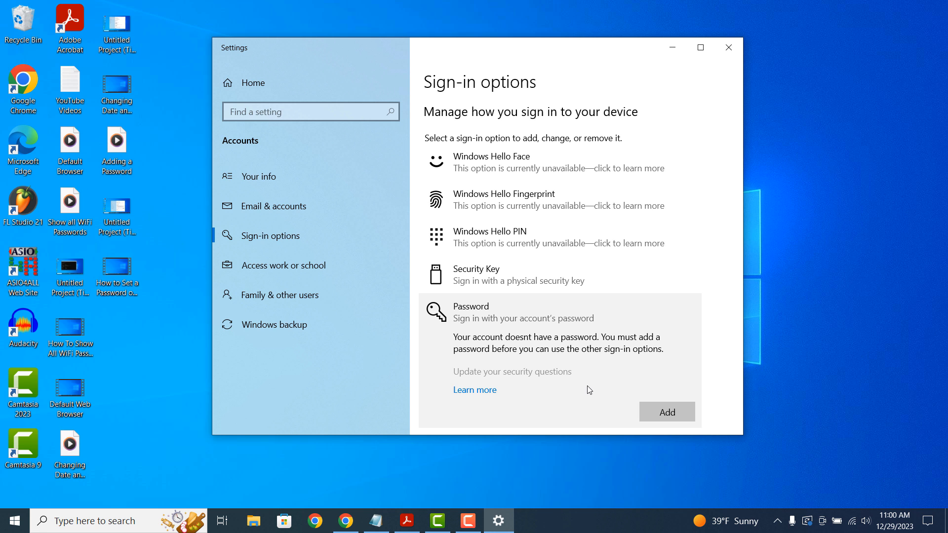
pyautogui.click(728, 48)
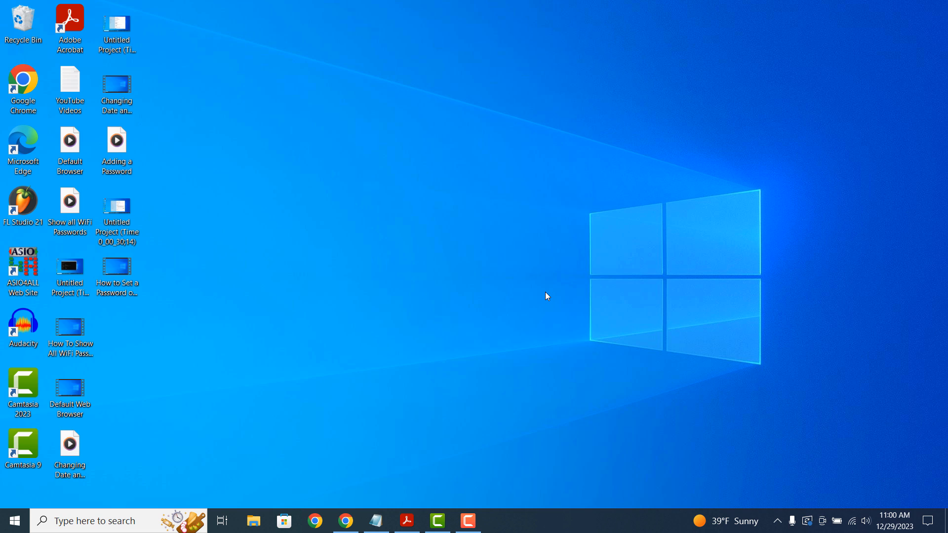